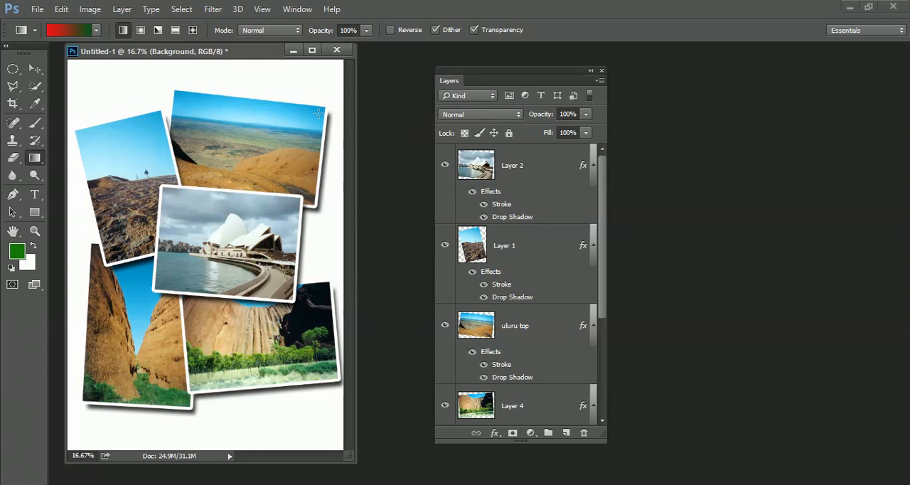
Set the foreground color to magenta #bc0dc2 and fill the Background layer with it using the Paint Bucket tool
click(36, 160)
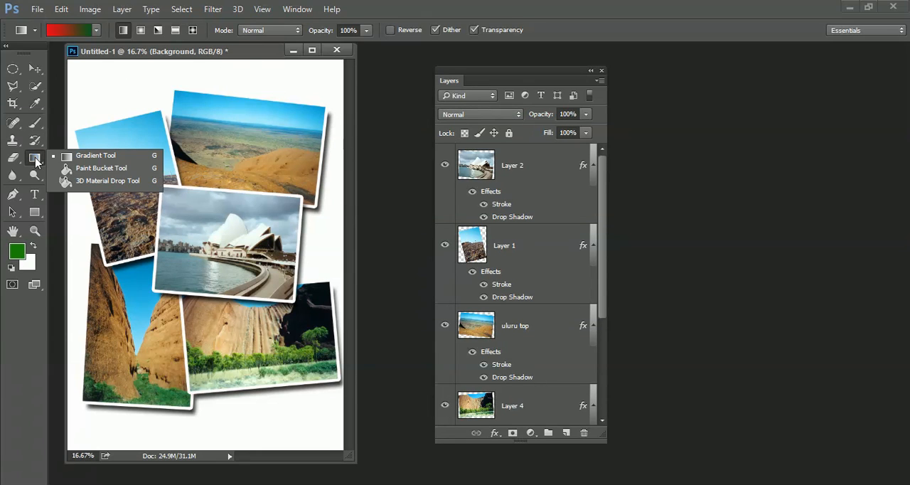
click(71, 168)
click(36, 158)
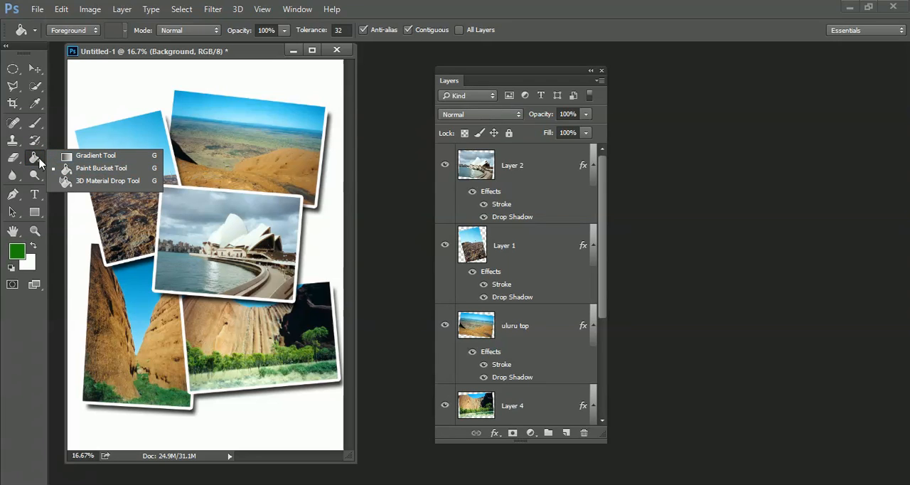
click(77, 171)
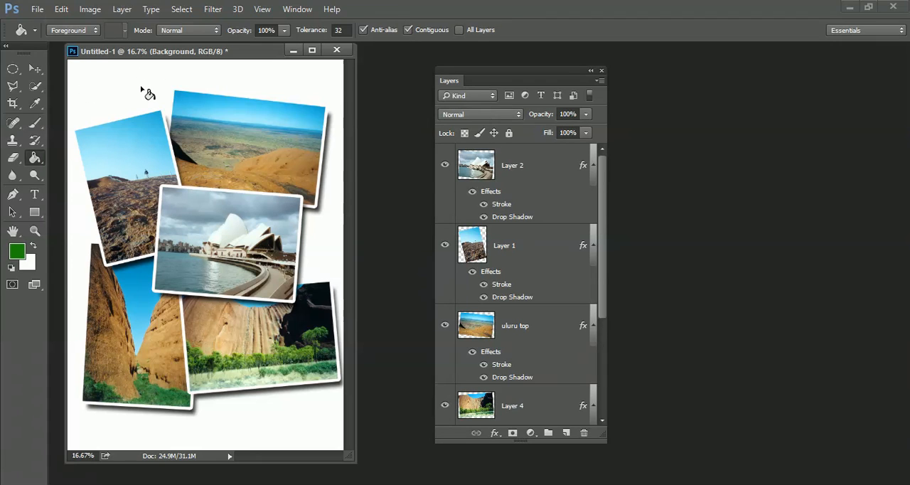
click(17, 253)
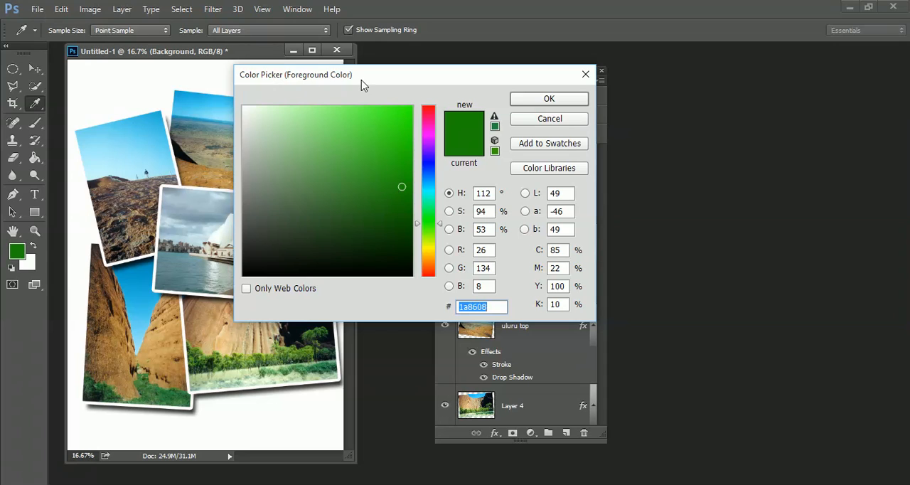
mouse_move(430, 140)
mouse_down()
mouse_move(391, 139)
mouse_move(394, 124)
mouse_move(408, 169)
mouse_move(401, 146)
mouse_up()
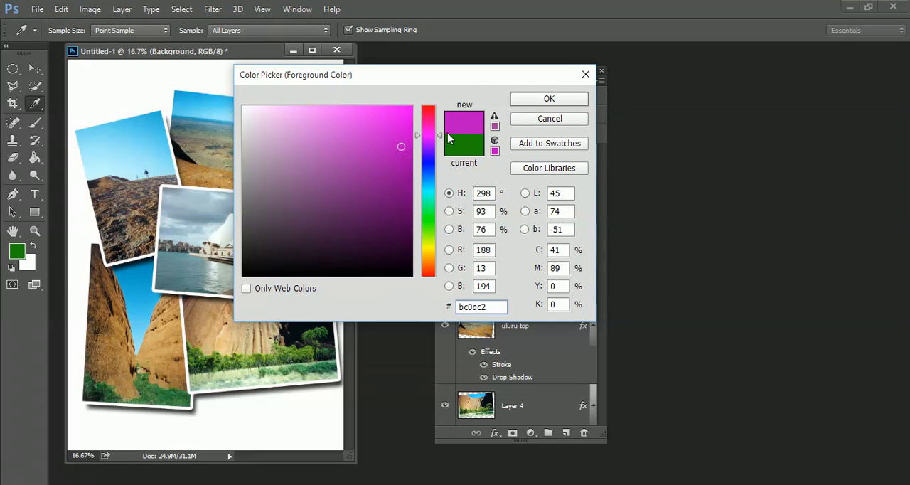
click(547, 98)
key(g)
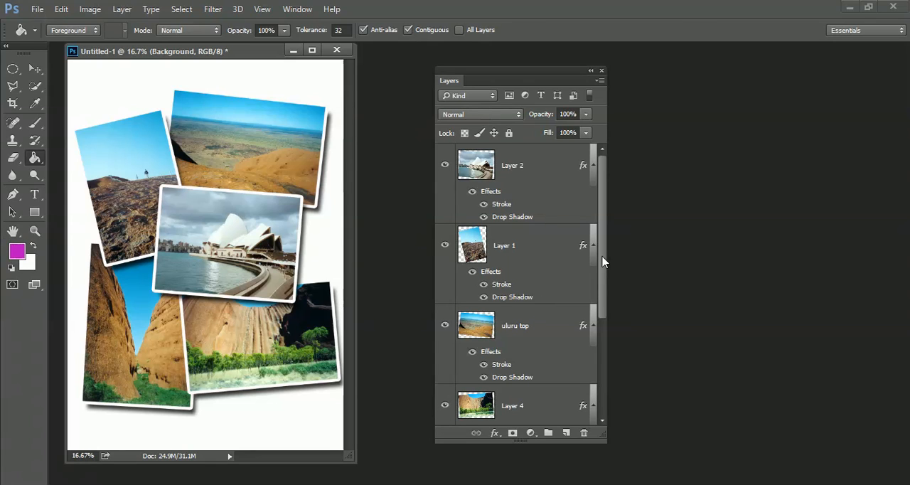
scroll(593, 319, down, 5)
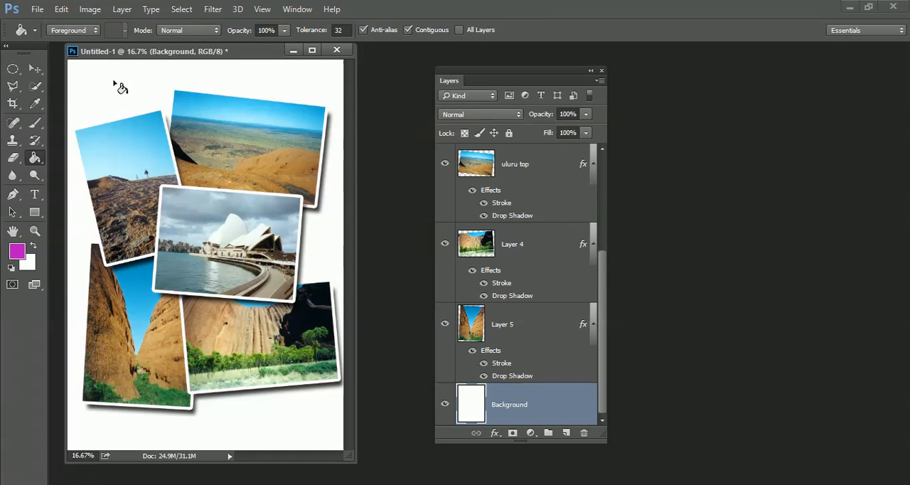
click(269, 79)
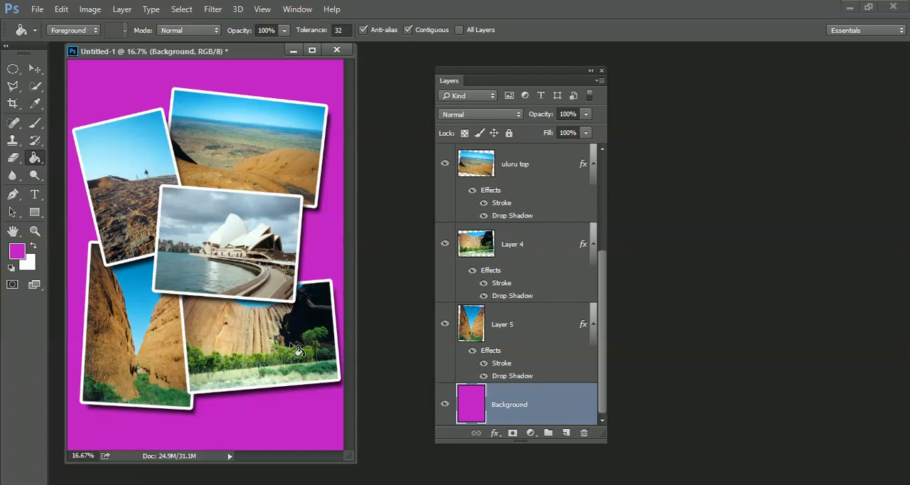
Apply the violet-to-orange preset as a linear gradient on the Background layer, running diagonally from the canvas's upper-right corner to its lower-left corner
right_click(34, 159)
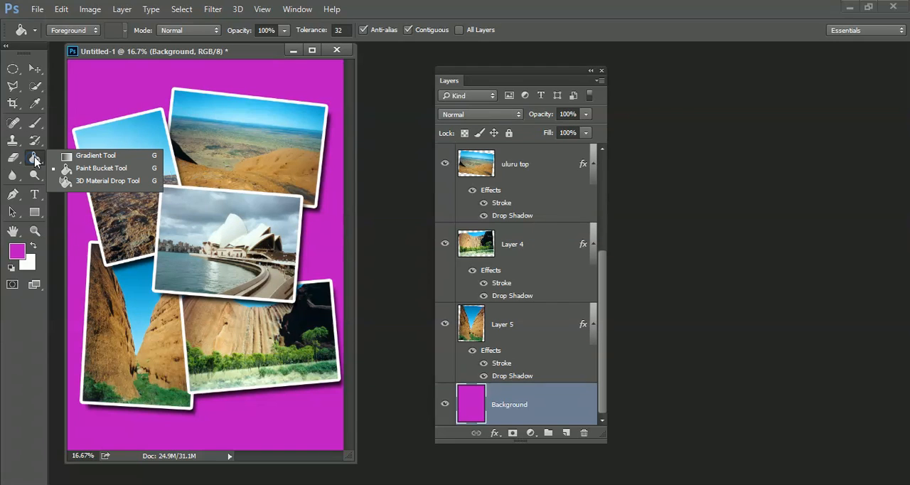
click(82, 158)
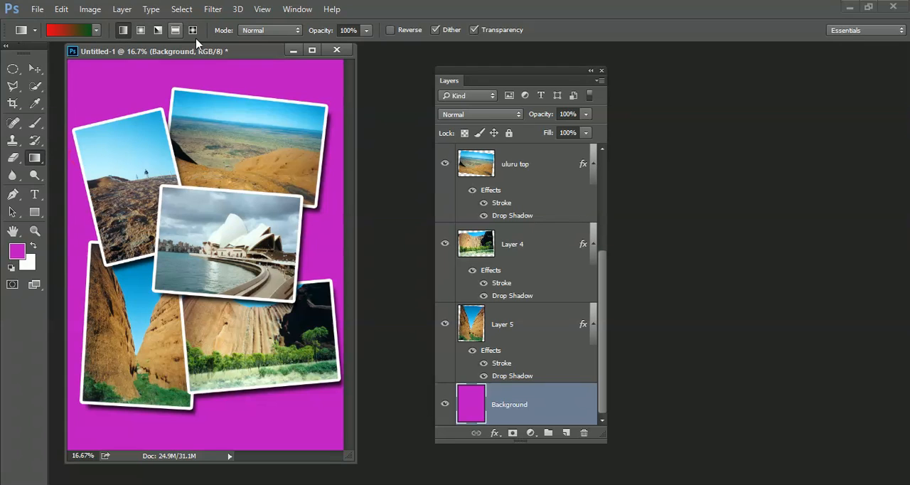
click(97, 31)
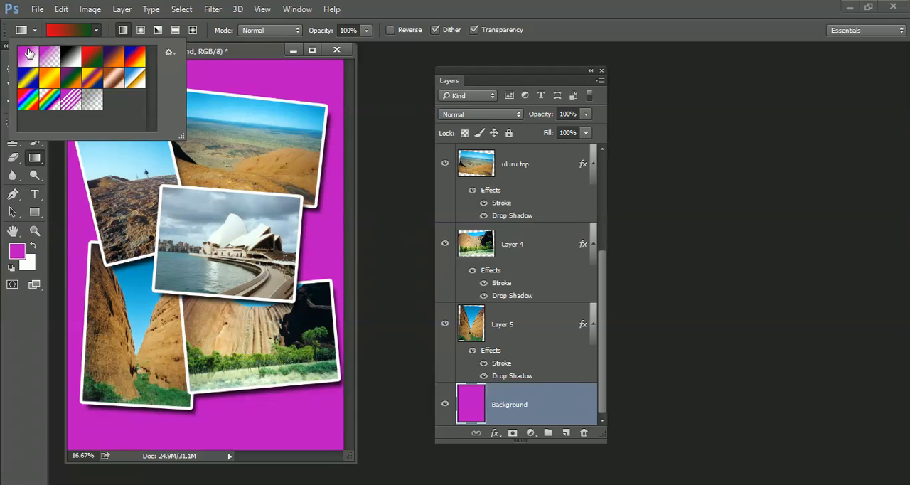
click(116, 57)
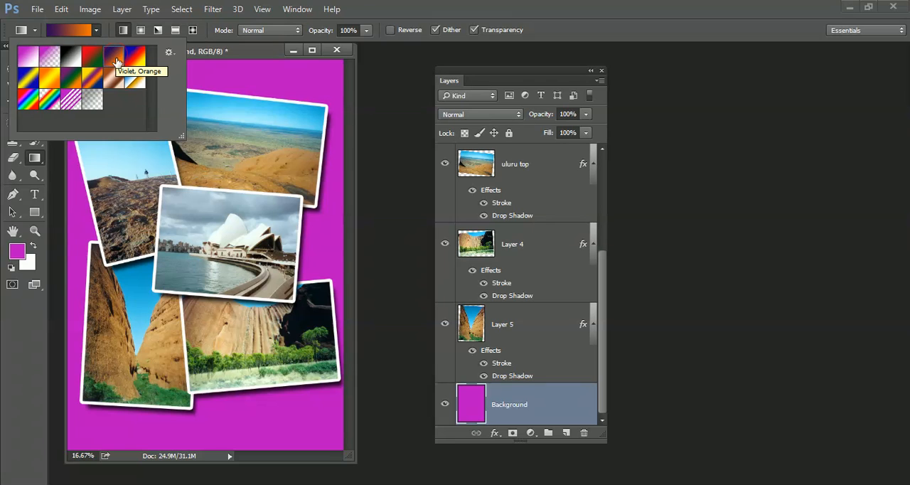
click(321, 77)
drag(321, 78, 112, 455)
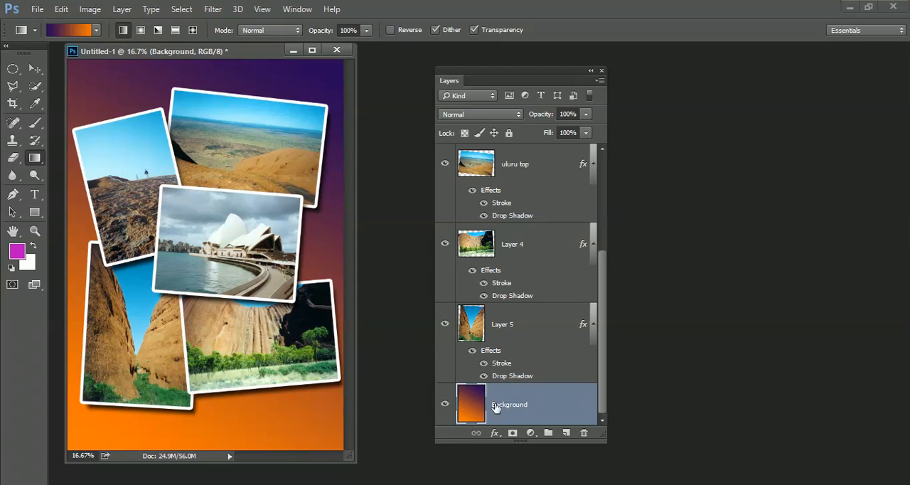
Try drawing the gradient on the uluru top layer, undo it, and reselect the Background layer
click(546, 172)
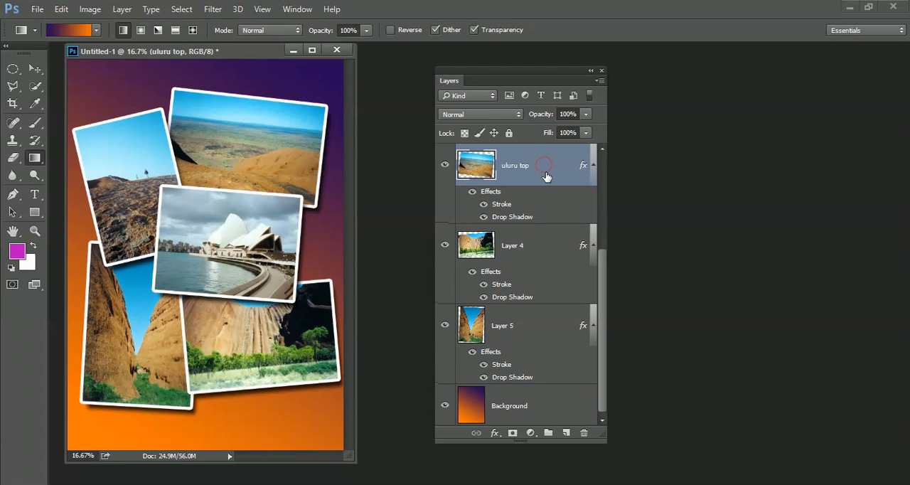
drag(329, 83, 211, 269)
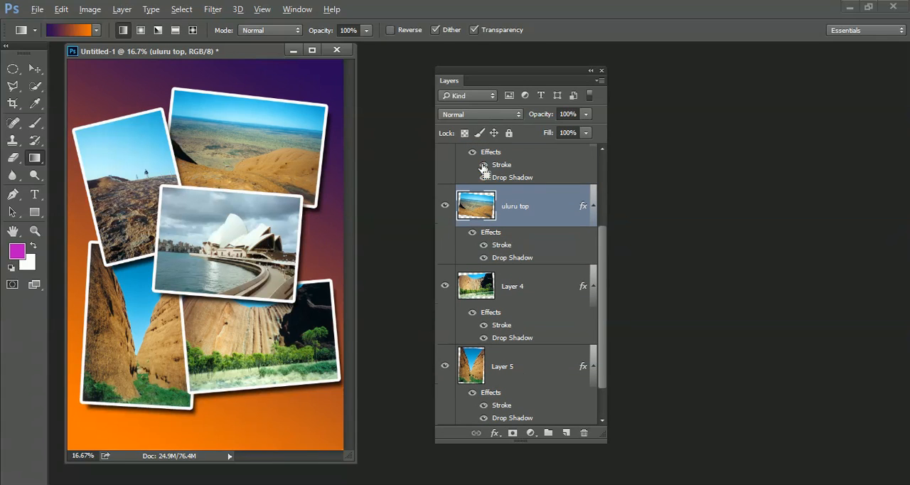
click(602, 260)
click(532, 405)
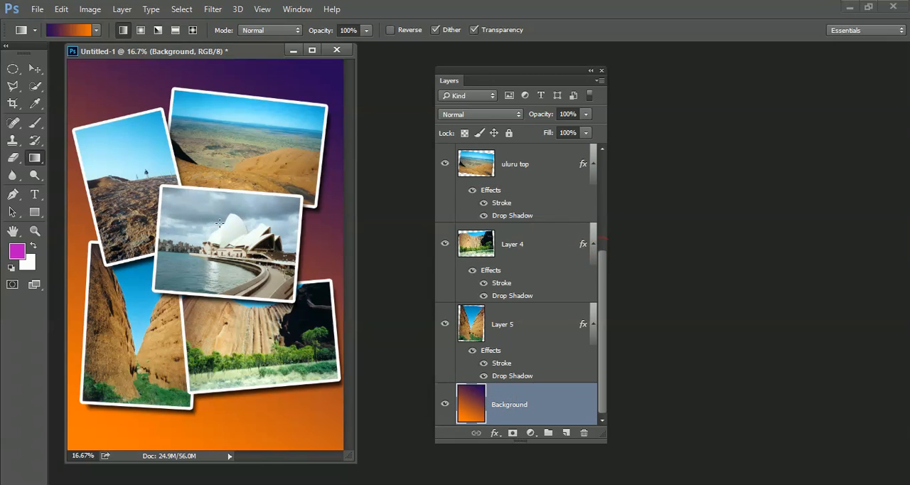
Hide all five photo layers above the Background layer
drag(444, 324, 444, 162)
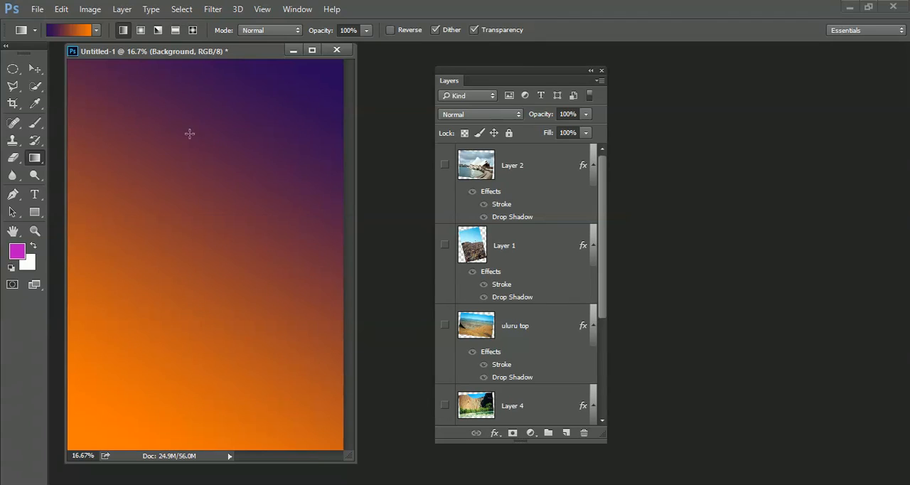
drag(601, 302, 602, 416)
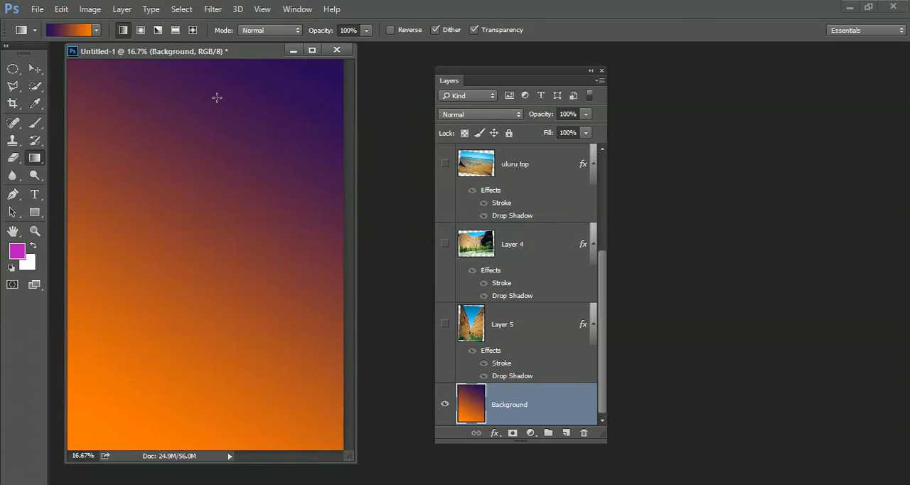
Redraw the linear gradient on the Background layer in varied directions and lengths: full downward, upward, very short, horizontal and diagonal
drag(202, 103, 202, 411)
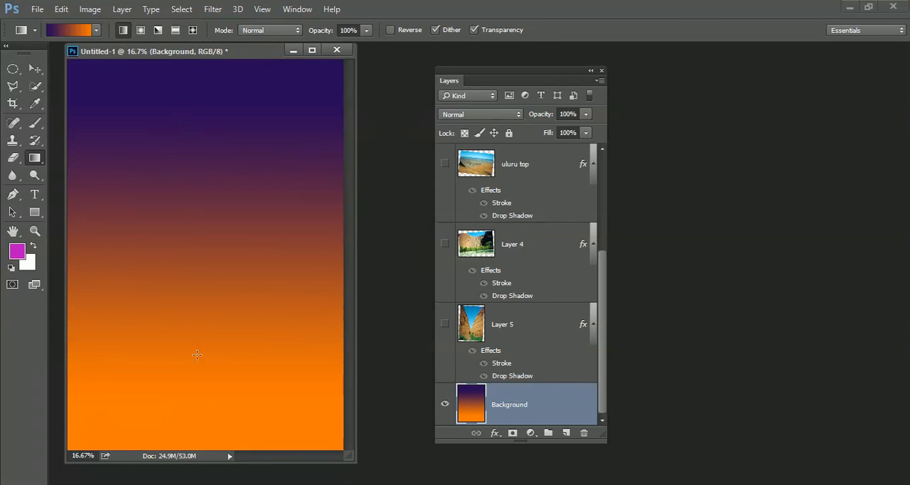
drag(203, 287, 195, 84)
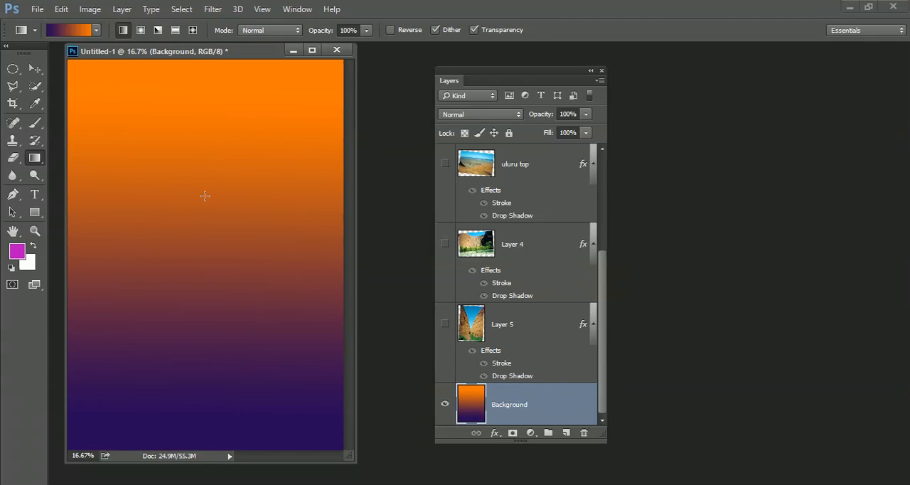
drag(205, 196, 204, 233)
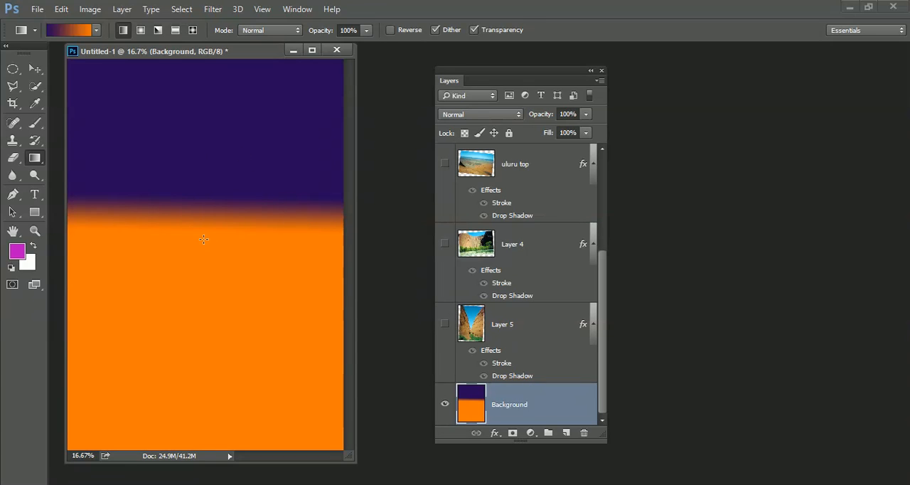
drag(205, 239, 204, 249)
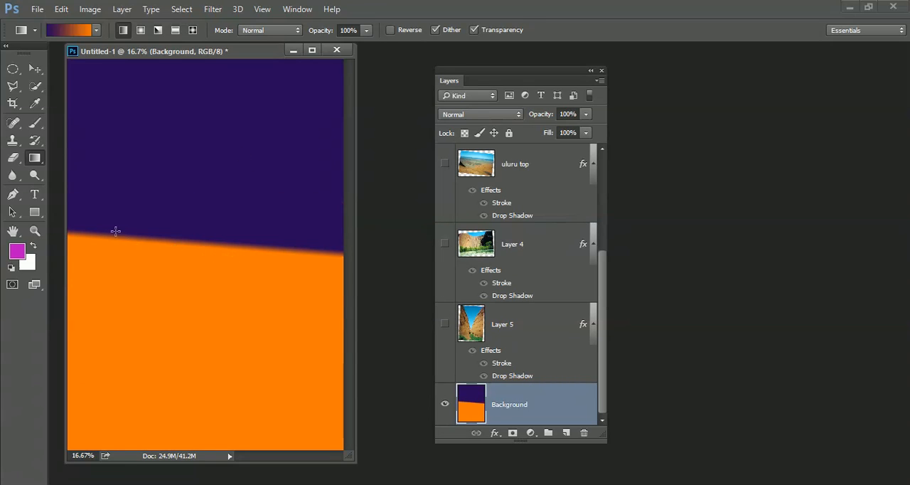
drag(204, 92, 198, 390)
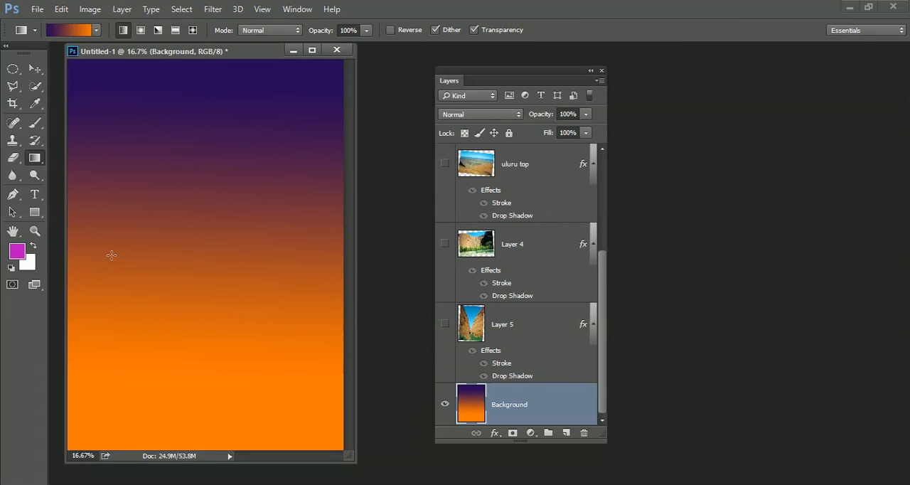
drag(168, 262, 320, 259)
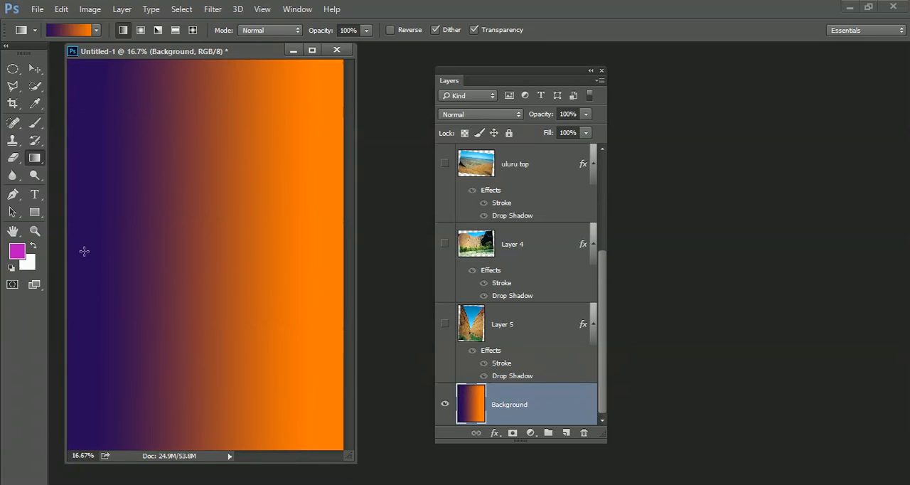
drag(91, 87, 305, 397)
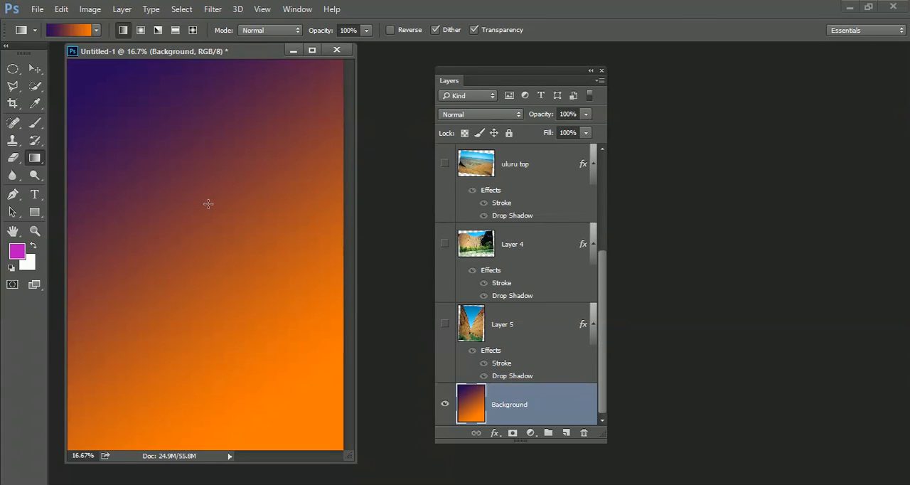
Draw a small radial gradient in the canvas's upper-left area, and replace it with a large one centered in the upper-right area
click(140, 30)
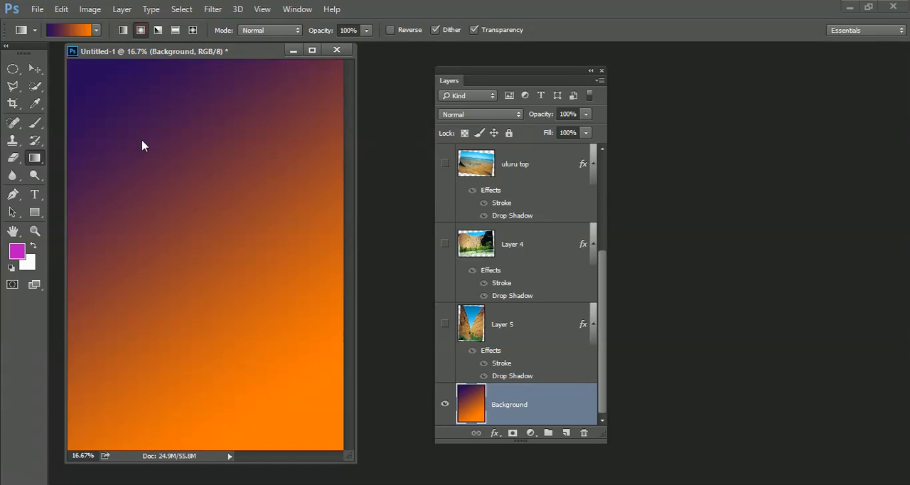
drag(146, 157, 190, 237)
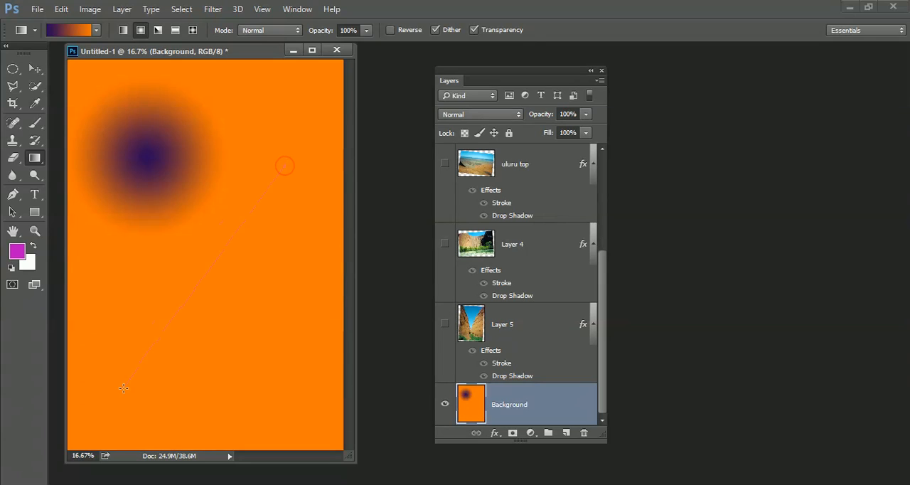
drag(285, 165, 150, 249)
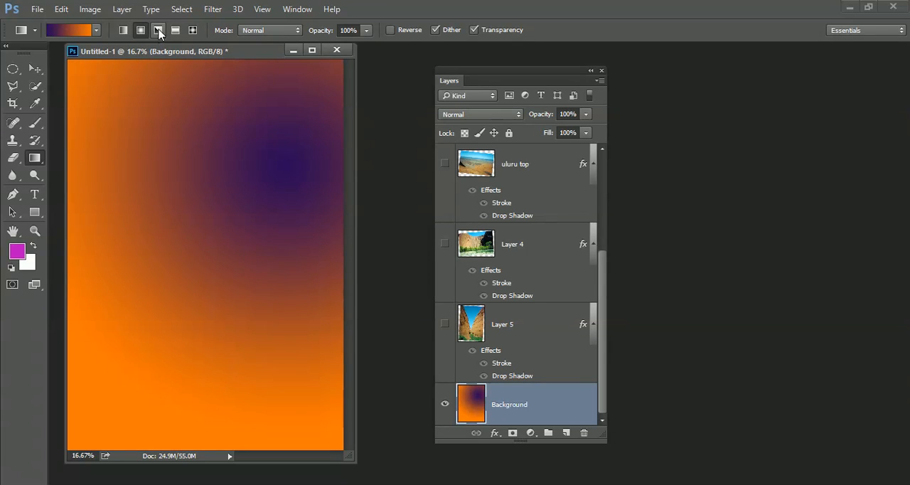
Try an angle gradient toward the lower right of the canvas, followed by a reflected gradient with a horizontal violet band
click(158, 31)
drag(150, 167, 204, 232)
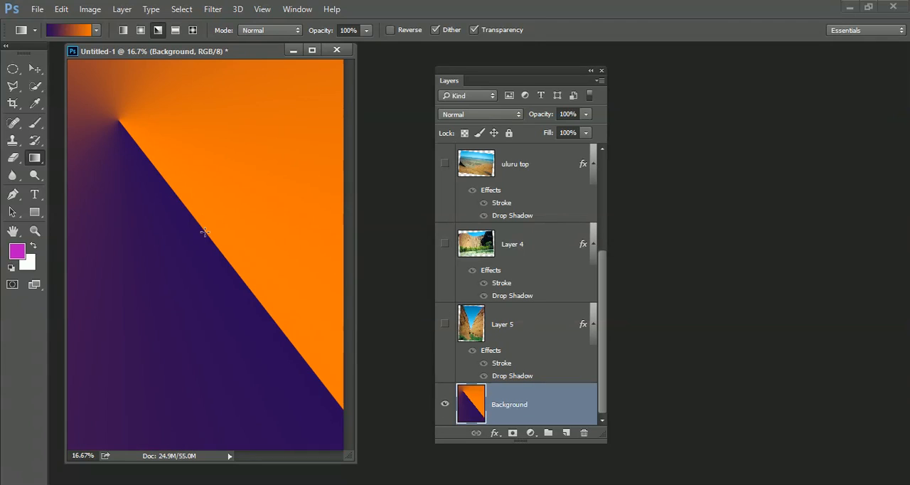
click(175, 31)
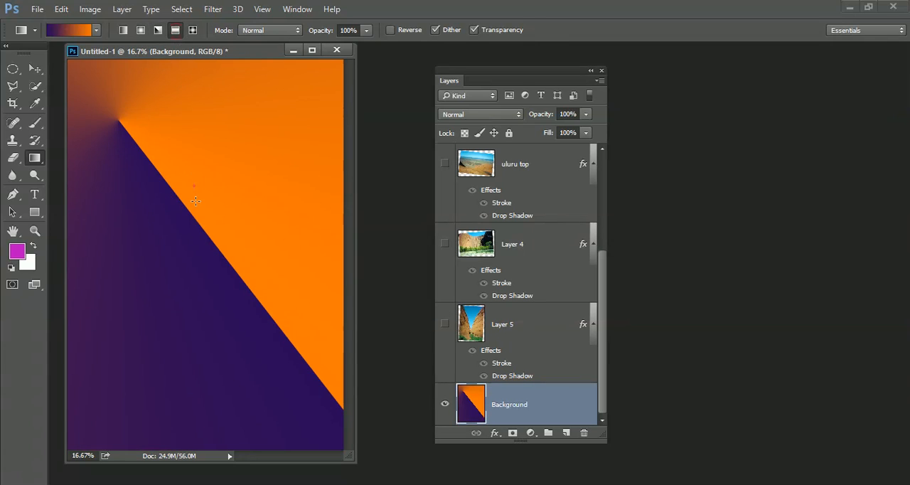
drag(194, 186, 196, 304)
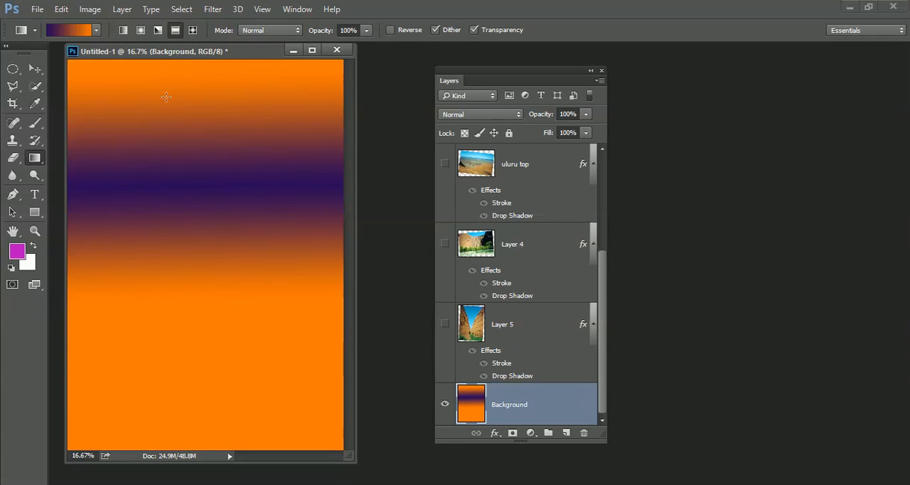
Fill the Background layer with a diamond gradient centered in the upper-right area of the canvas
click(193, 30)
drag(129, 163, 209, 276)
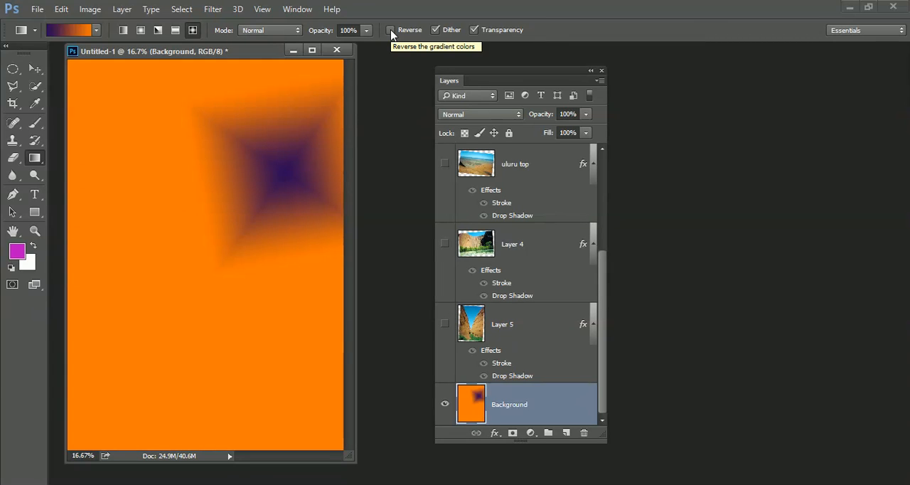
Append the Color Harmonies 1 and Color Harmonies 2 gradient sets to the current gradient presets
click(97, 31)
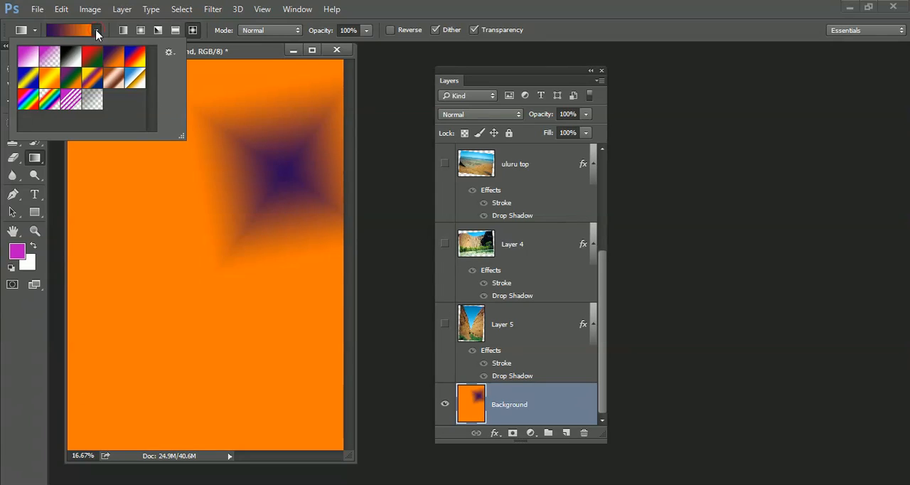
click(170, 54)
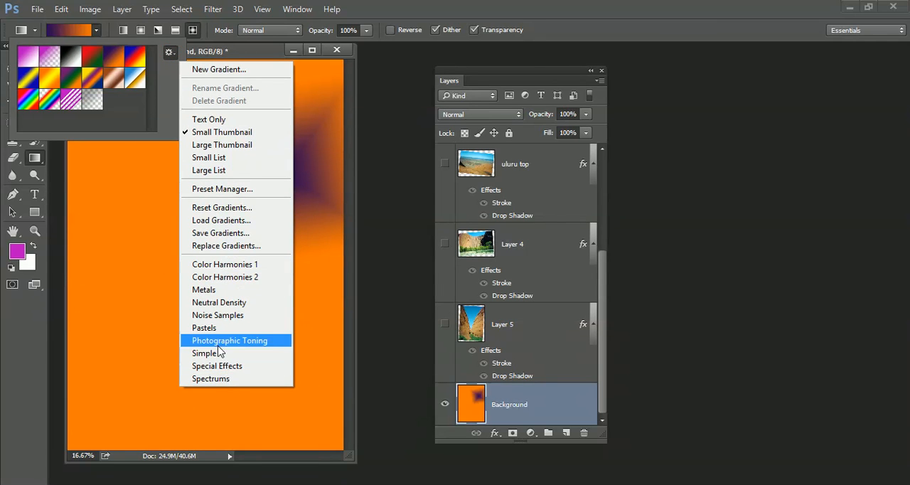
click(229, 268)
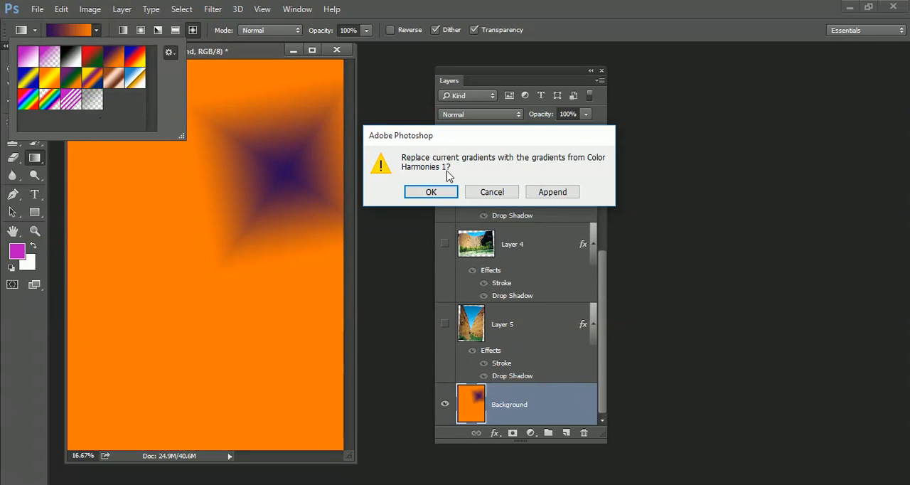
click(553, 193)
drag(153, 74, 153, 108)
click(169, 54)
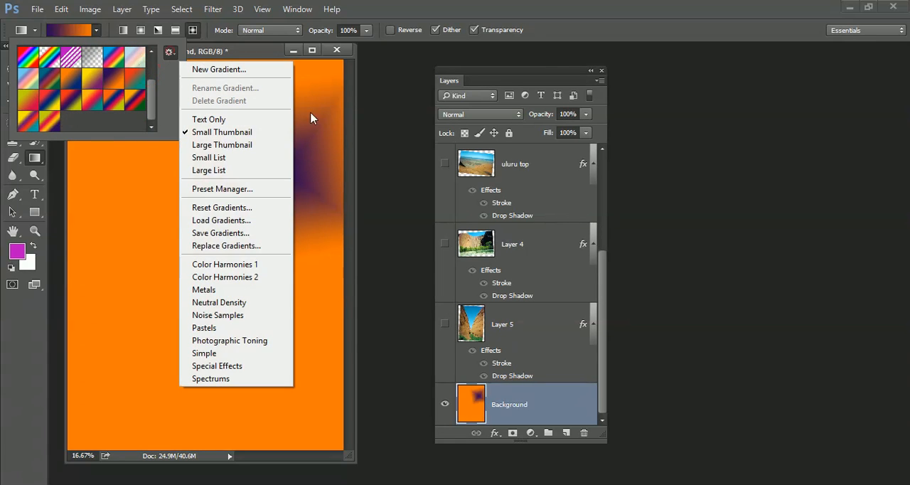
click(263, 280)
click(533, 191)
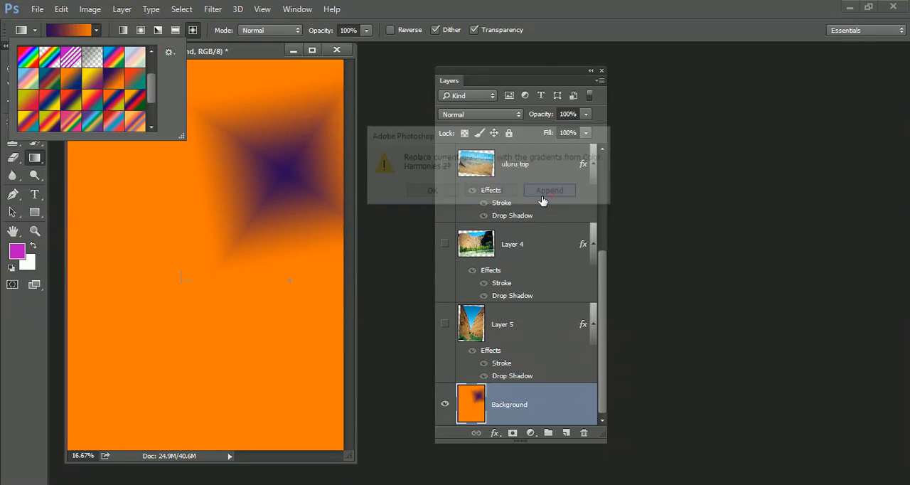
Append the Metals and Spectrums gradient sets to the current gradient presets
click(170, 52)
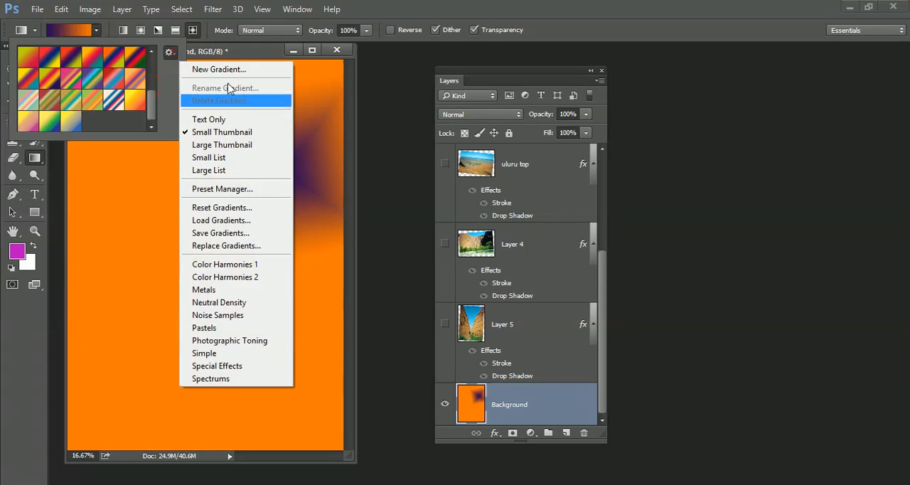
click(243, 291)
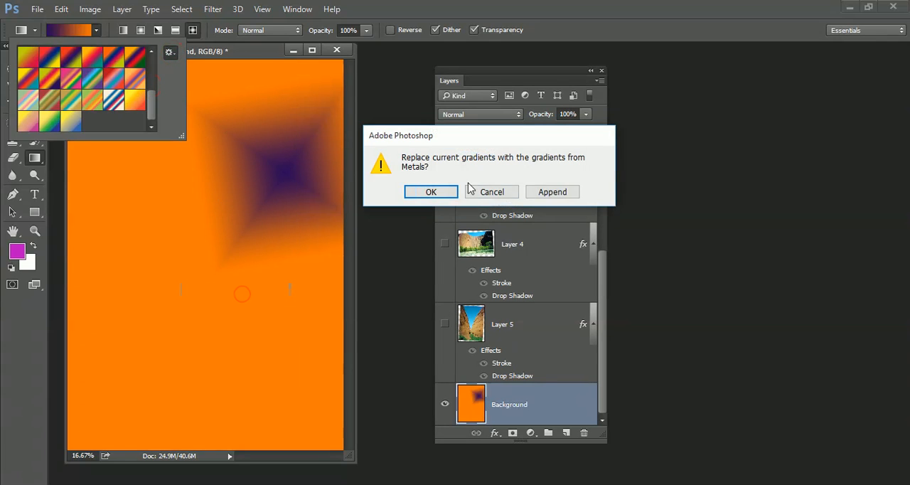
click(552, 192)
scroll(144, 128, down, 2)
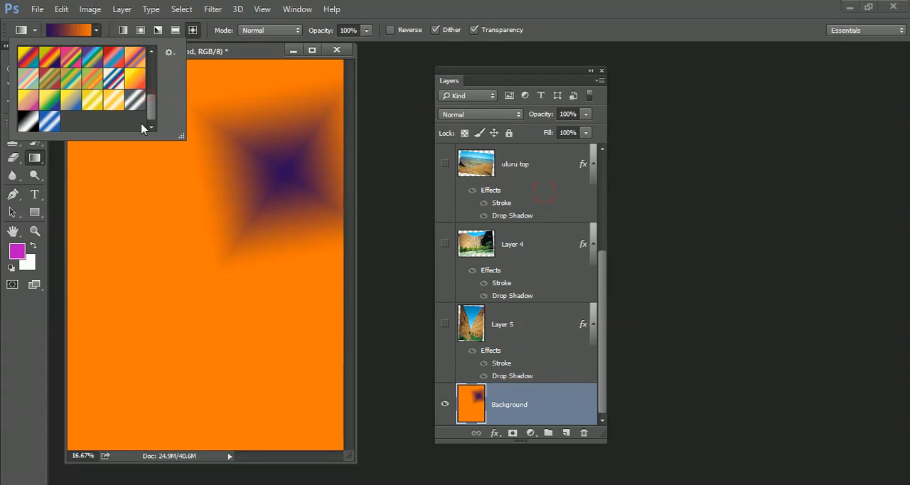
click(169, 53)
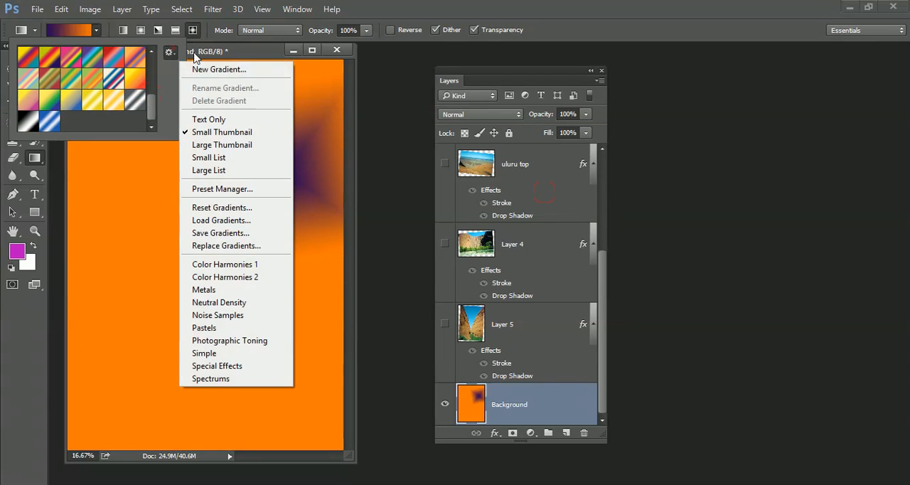
click(224, 379)
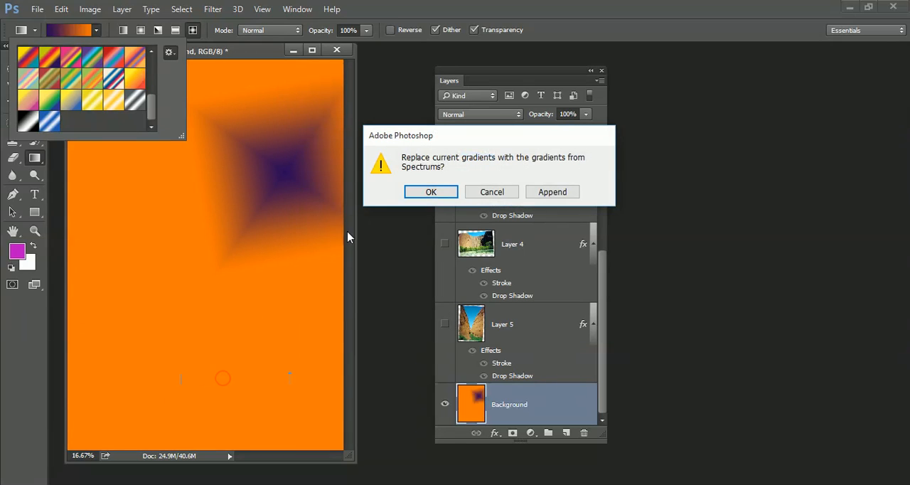
click(553, 191)
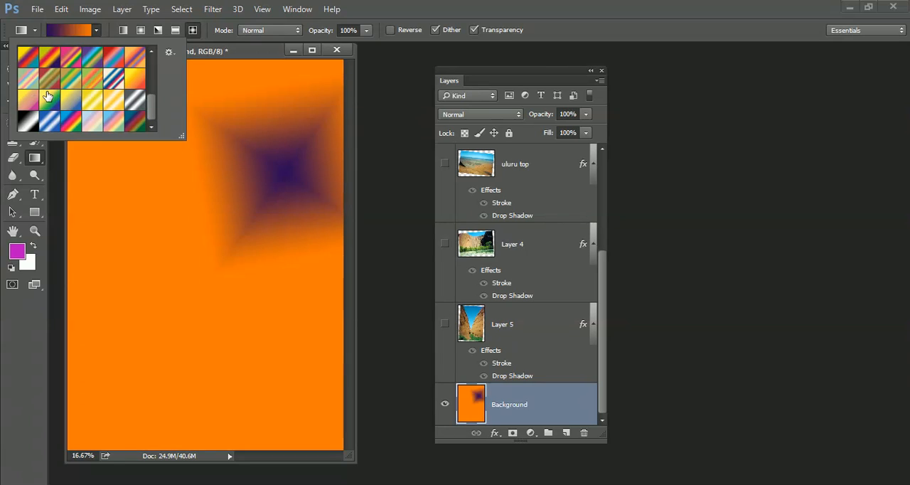
Fill the Background layer with a diamond gradient from the upper right toward the lower left, using the pink, orange, purple, yellow and green preset
click(75, 61)
click(302, 103)
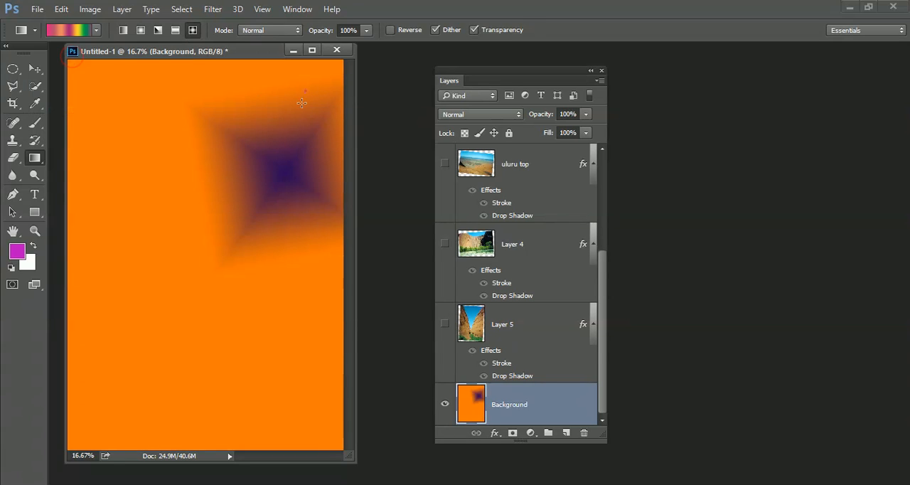
drag(301, 103, 174, 341)
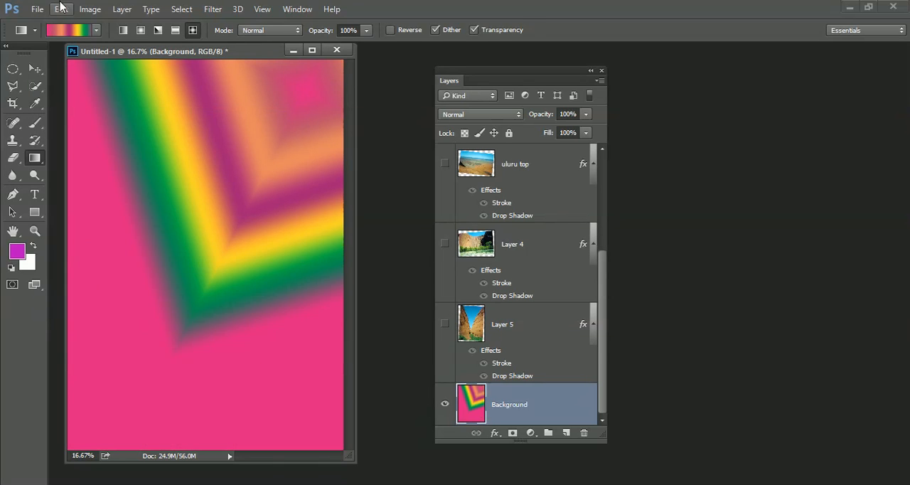
Refill the Background layer with a diagonal linear gradient from upper right to lower left, and show all the hidden photo layers
click(123, 29)
drag(281, 92, 160, 388)
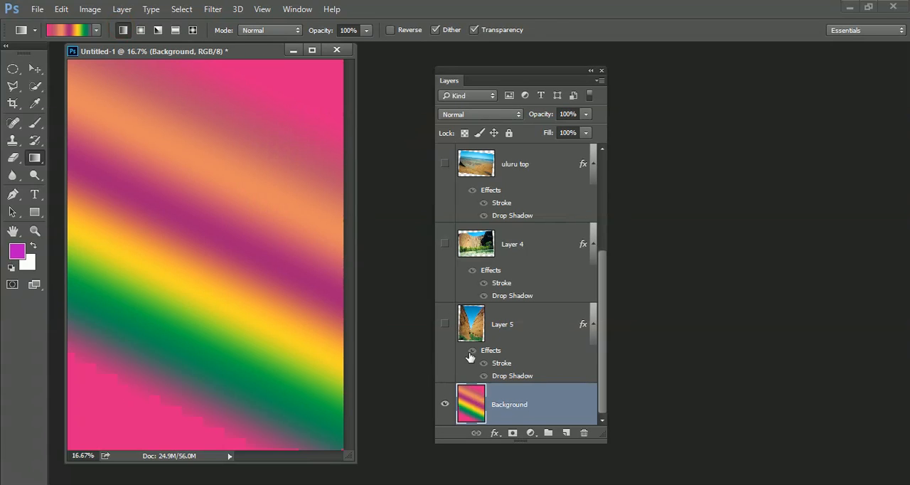
drag(443, 337, 443, 128)
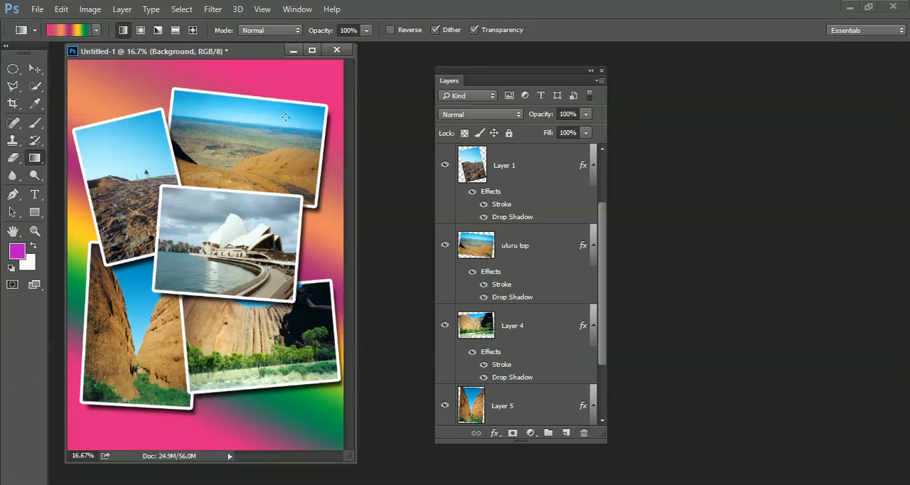
Load the Foreground to Background preset into the Gradient Editor and move the dialog off the Layers panel
click(96, 31)
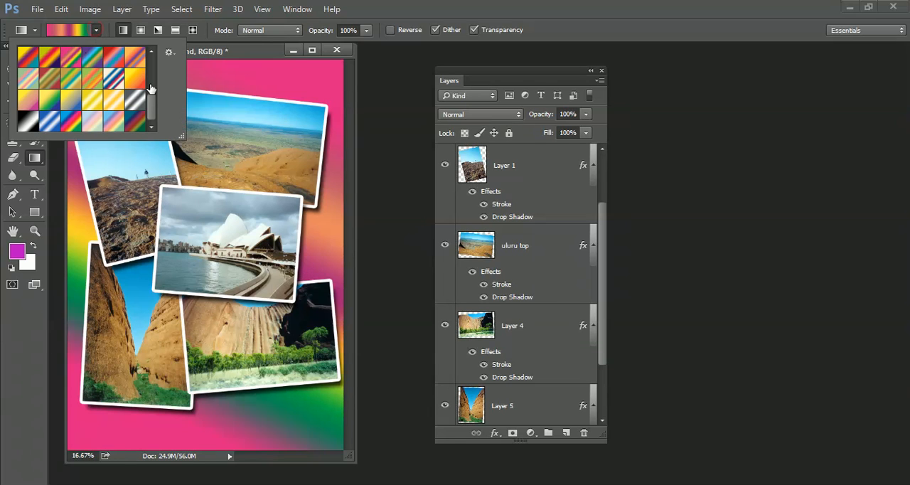
drag(150, 107, 151, 61)
click(25, 57)
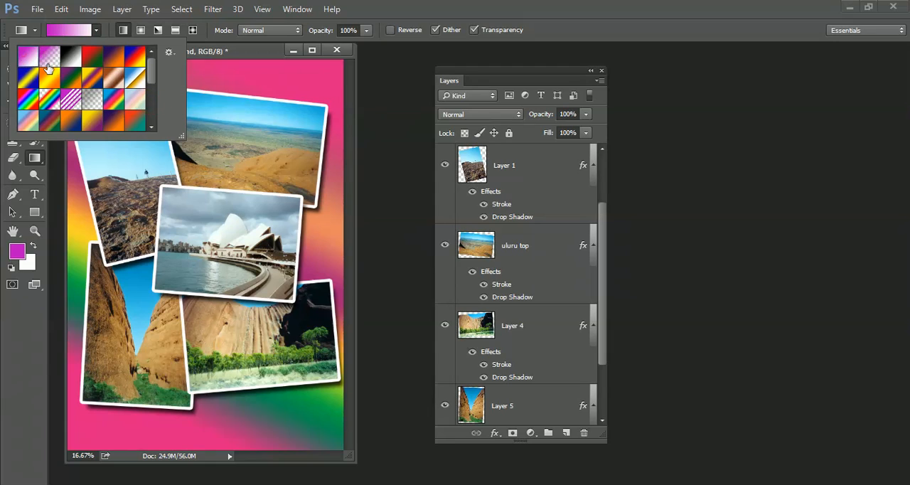
click(57, 29)
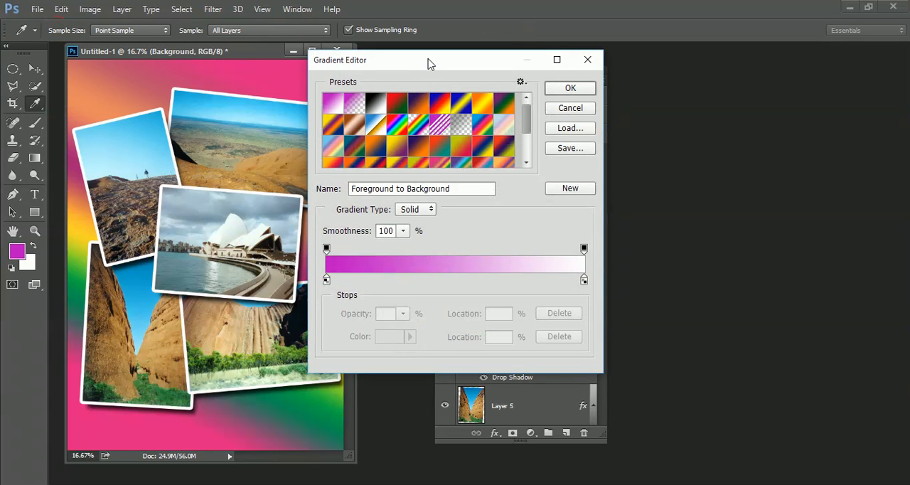
drag(426, 60, 322, 52)
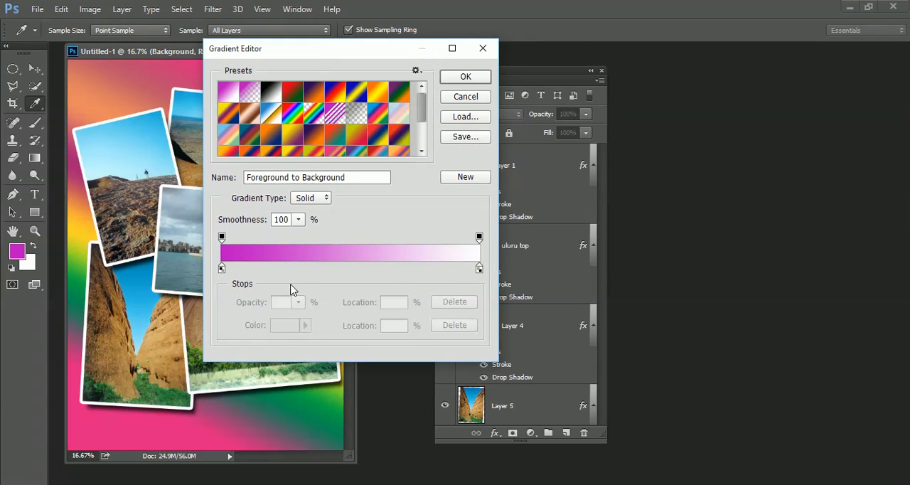
Recolor the gradient's starting color stop at 0% to green
click(221, 236)
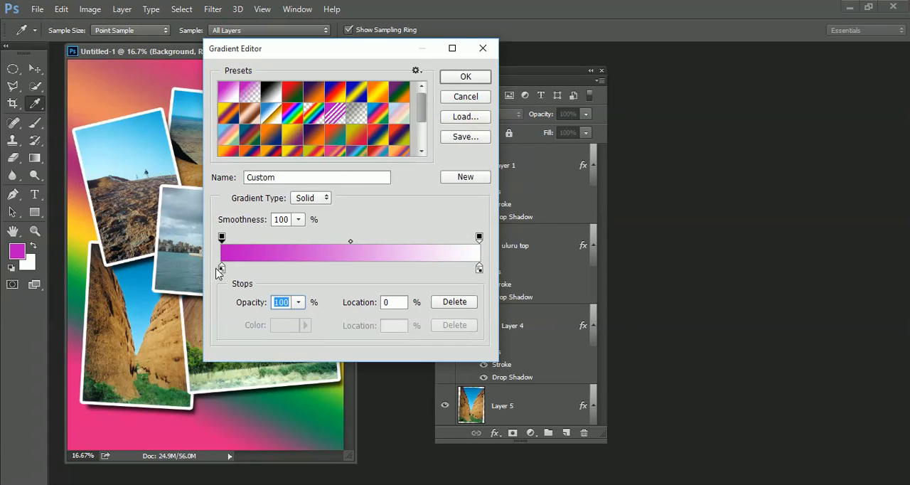
click(221, 268)
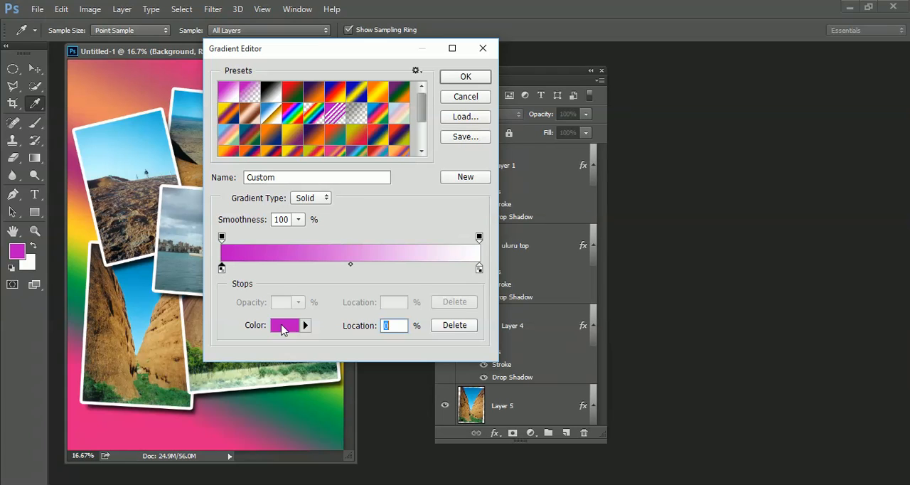
click(284, 326)
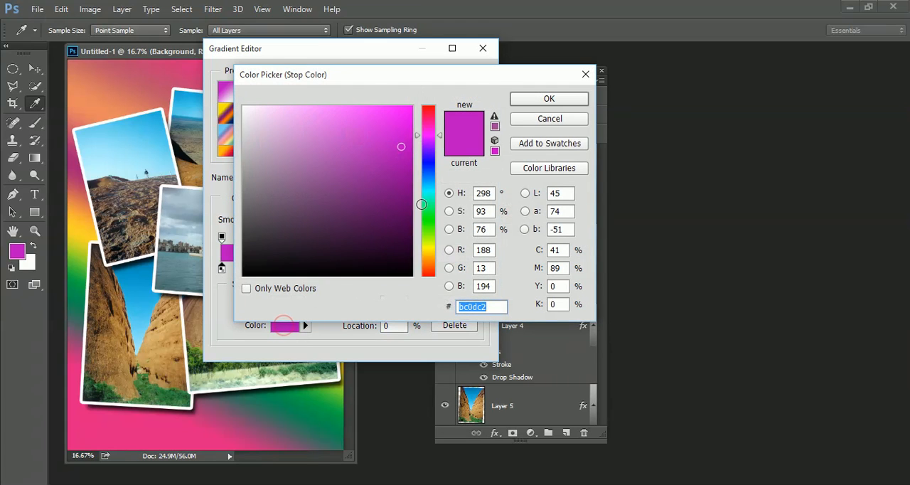
click(429, 218)
click(549, 98)
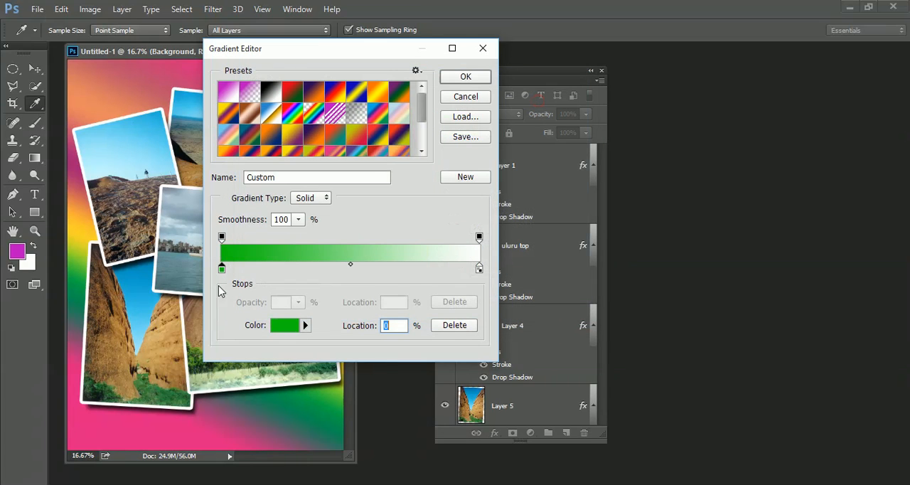
Add a color stop at 28% of the gradient and make it dark blue
click(295, 269)
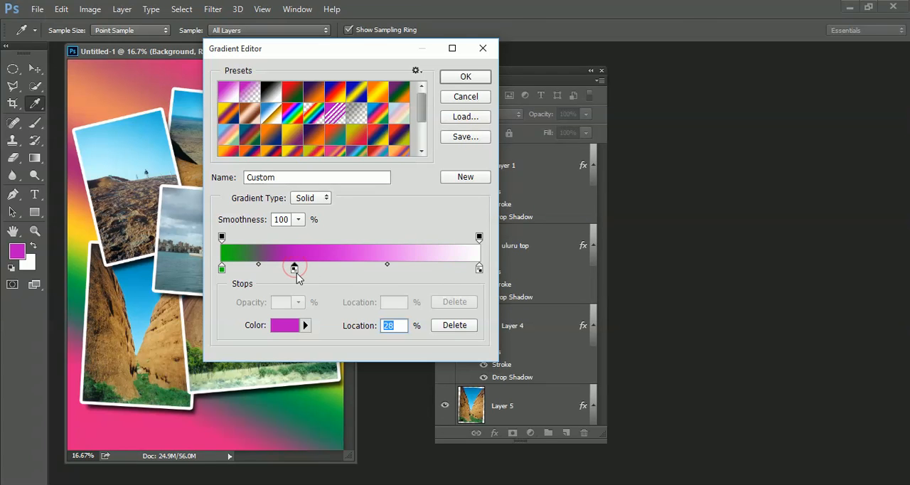
click(288, 326)
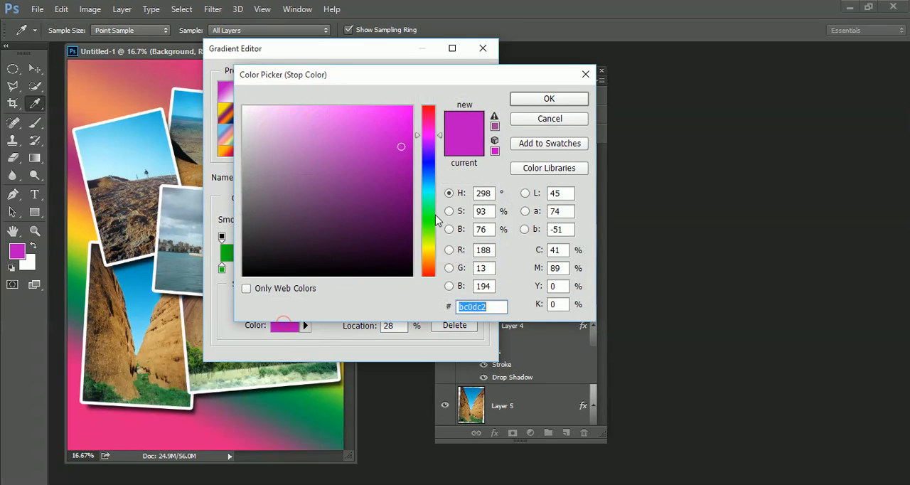
click(429, 167)
click(397, 158)
click(540, 100)
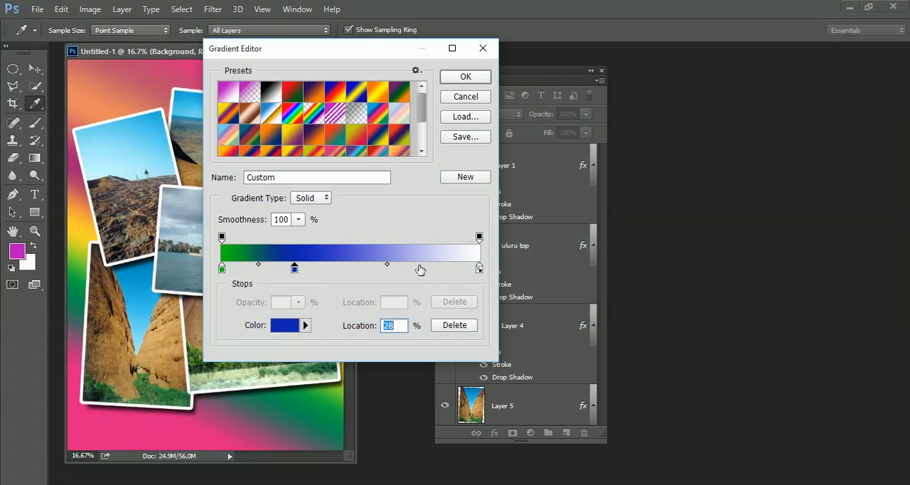
Add a color stop at 82% of the gradient and make it dark yellow
click(433, 269)
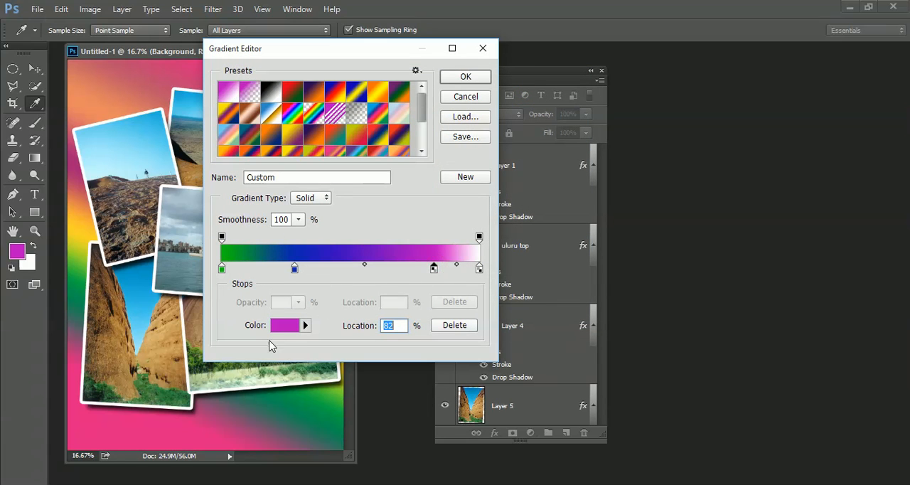
click(285, 325)
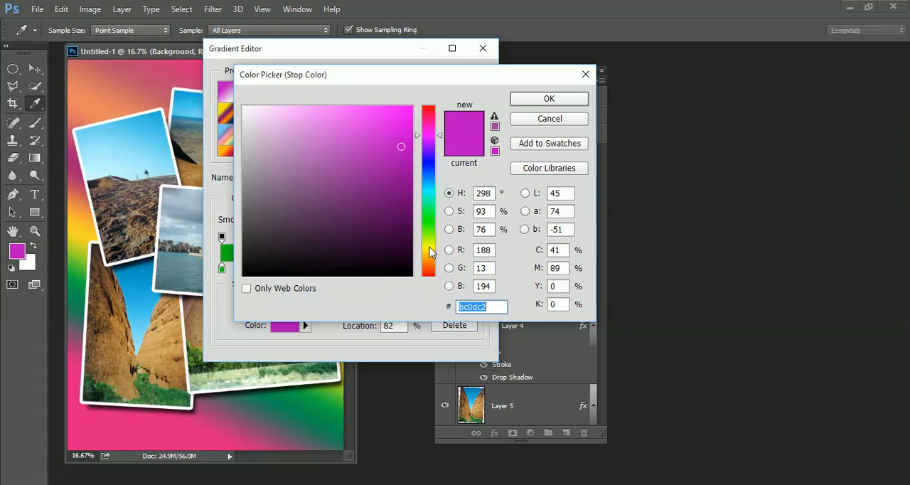
click(429, 247)
click(548, 99)
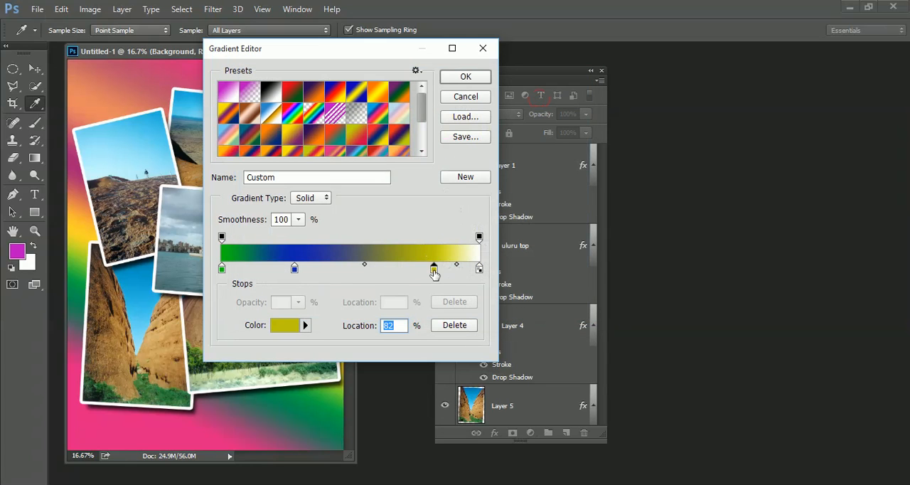
Reposition the stops: yellow to 66%, blue slightly toward yellow, and the midpoint between green and blue to 45%
drag(434, 269, 400, 270)
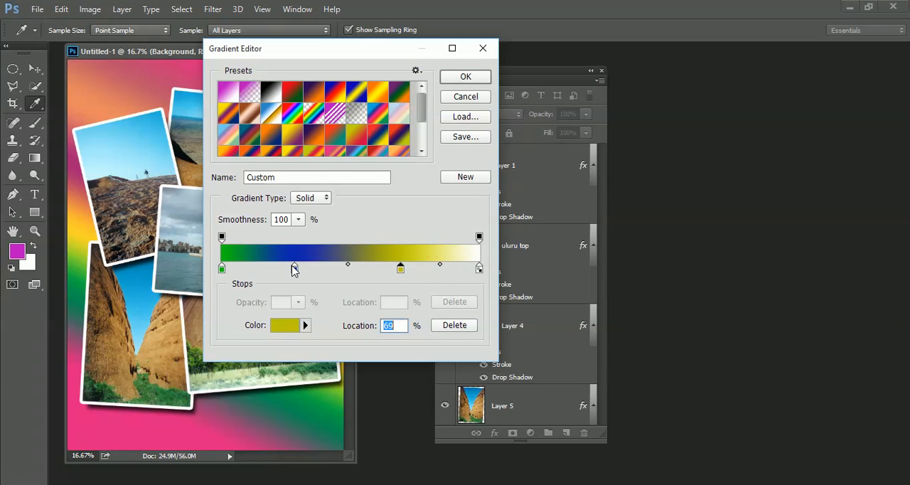
click(294, 268)
drag(294, 269, 256, 268)
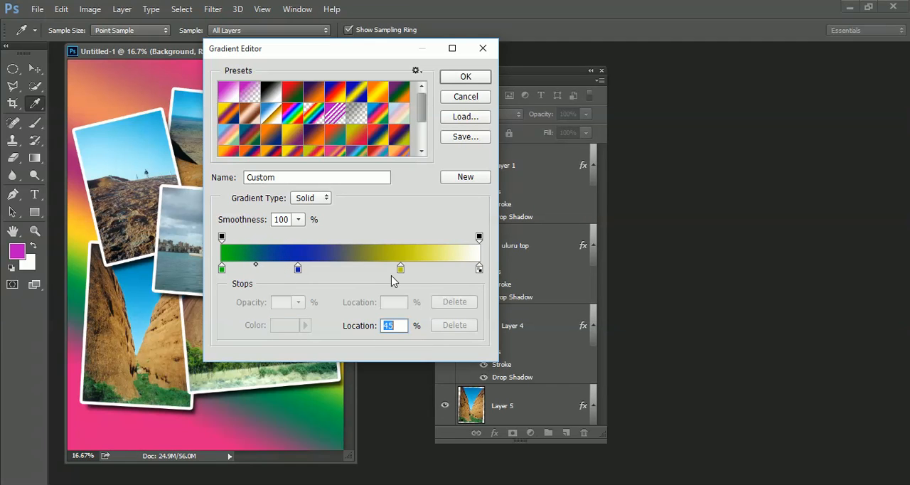
drag(401, 269, 393, 269)
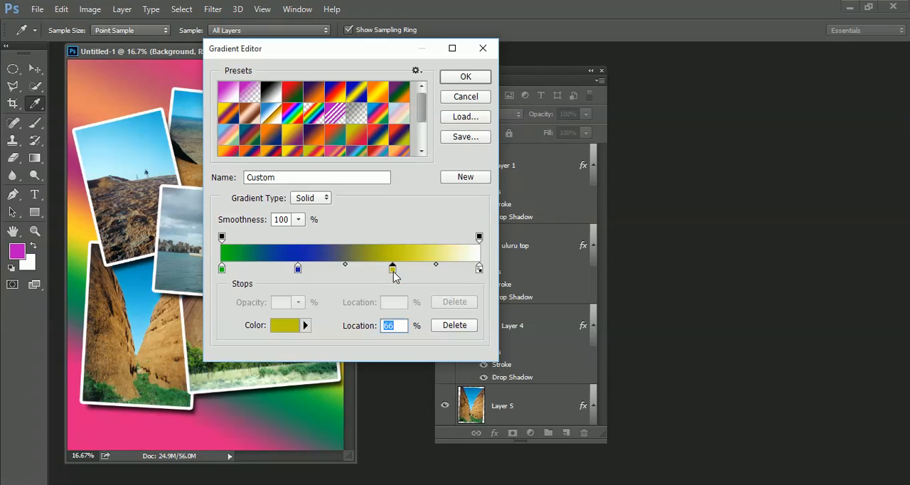
Rearrange the color stops: yellow at 0% in place of green, blue at 46%, and a new yellow stop at 74%
key(BackSpace)
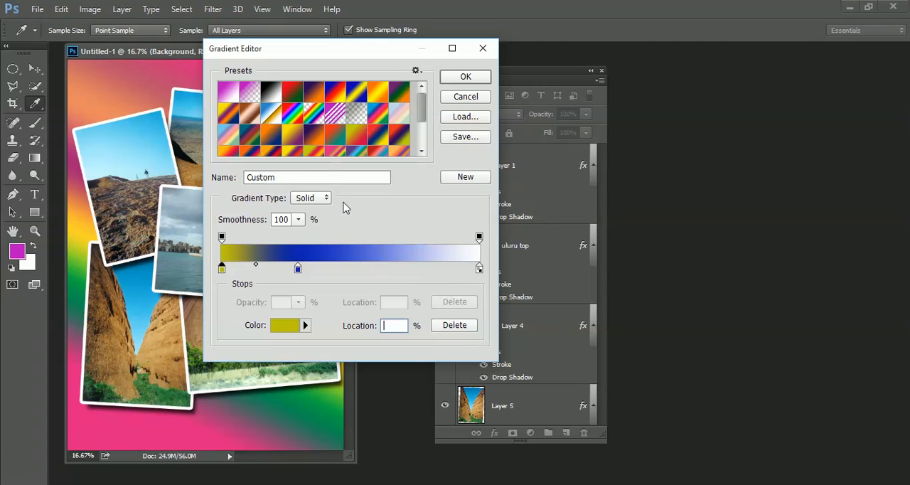
click(413, 269)
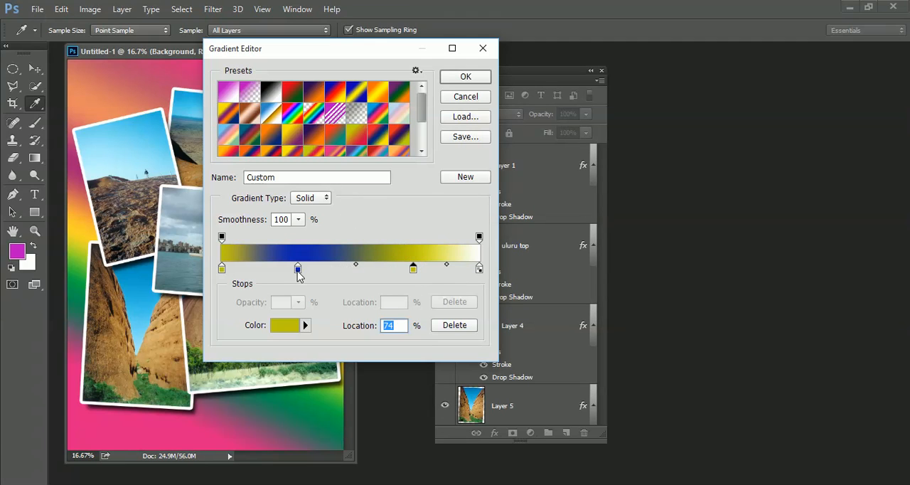
drag(297, 269, 341, 272)
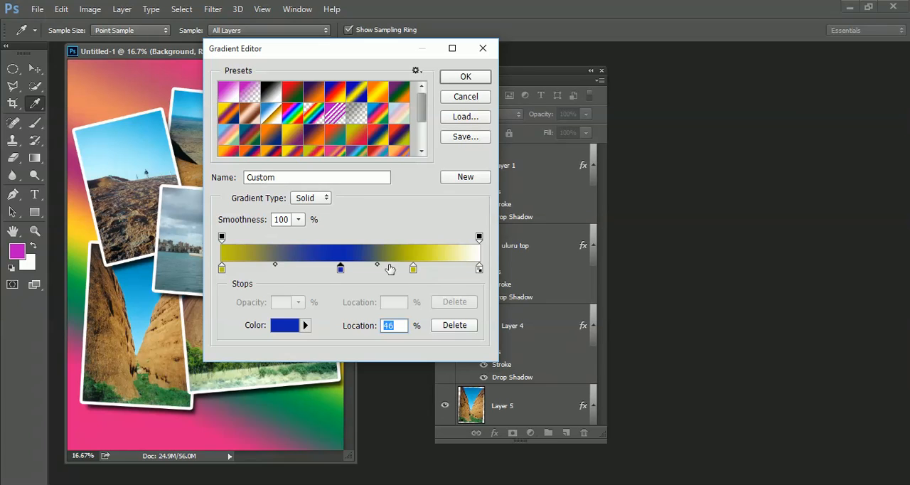
Accept the custom gradient and draw it as a linear fill on the Background layer, diagonally from upper right to lower left
click(466, 77)
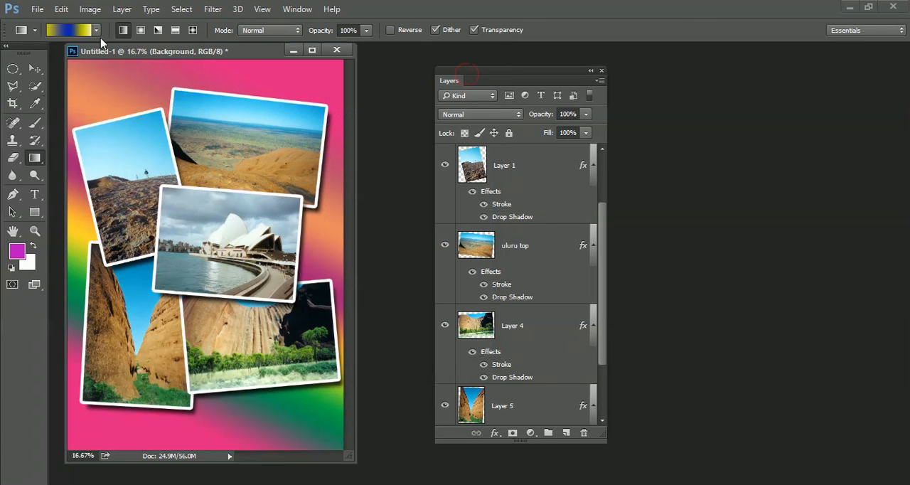
mouse_move(317, 75)
mouse_down()
mouse_move(118, 350)
mouse_move(132, 327)
mouse_up()
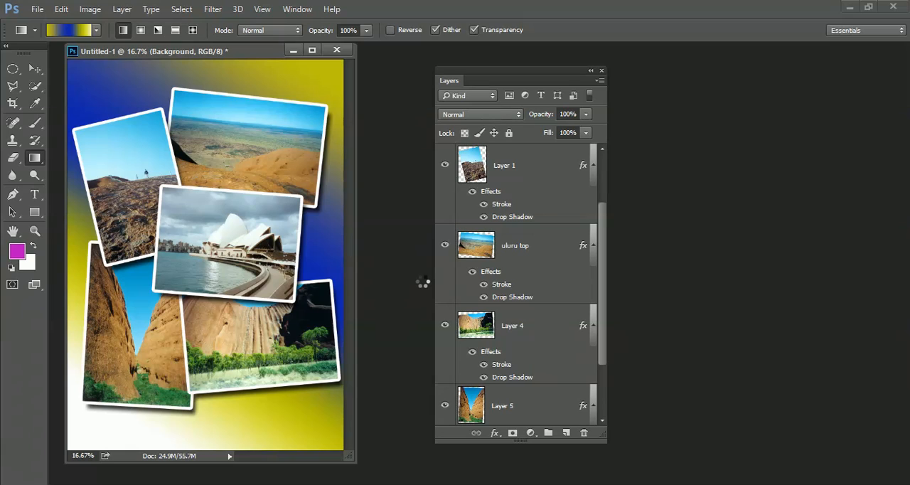